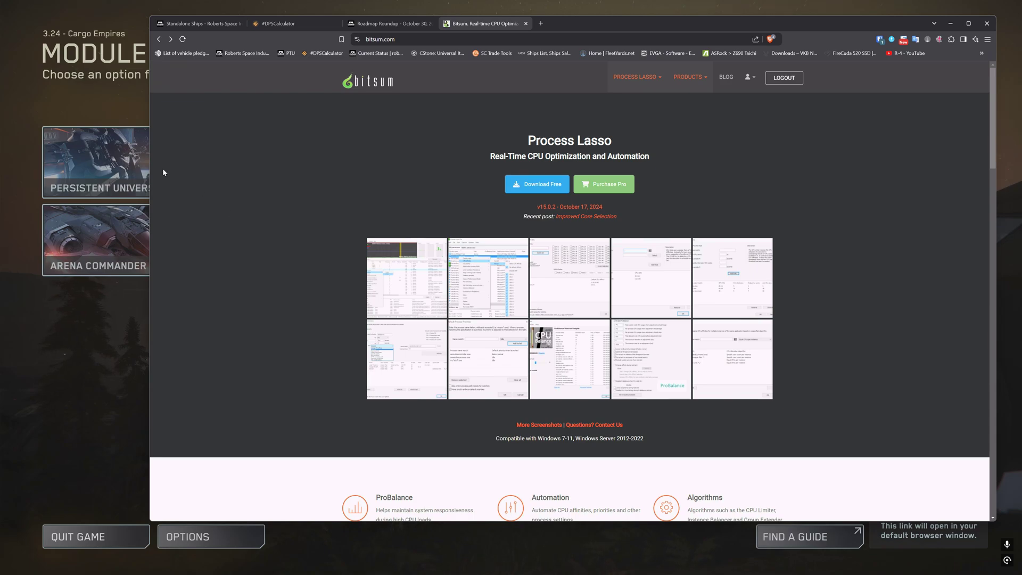
Open the Process Lasso Pro purchase page and highlight the $29.96 Single PC lifetime price
{"action": "left_click", "coordinate": [602, 185]}
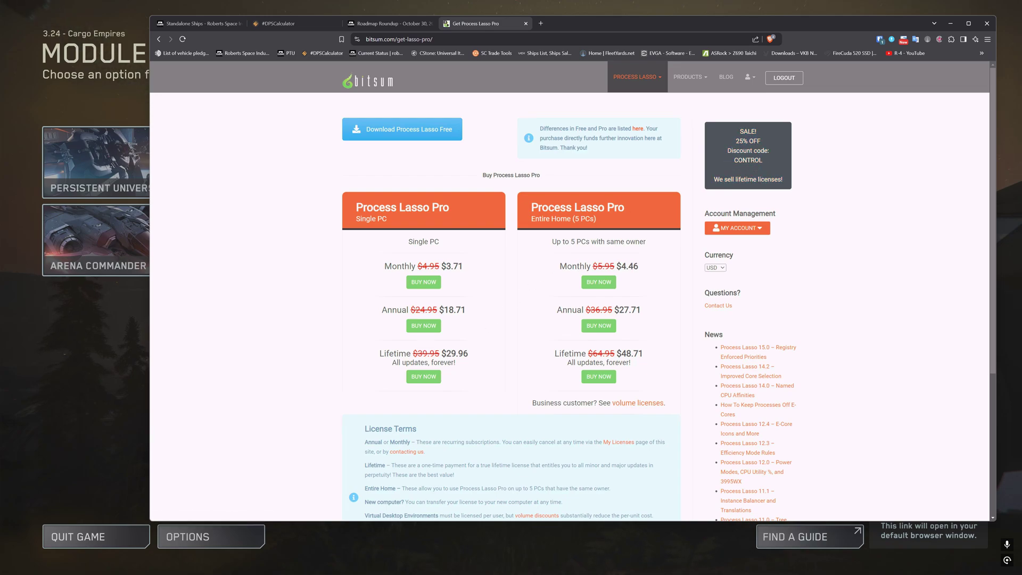
{"action": "left_click_drag", "start_coordinate": [441, 354], "coordinate": [469, 354]}
Minimize the browser and move the Process Lasso window lower on screen
{"action": "left_click", "coordinate": [951, 23]}
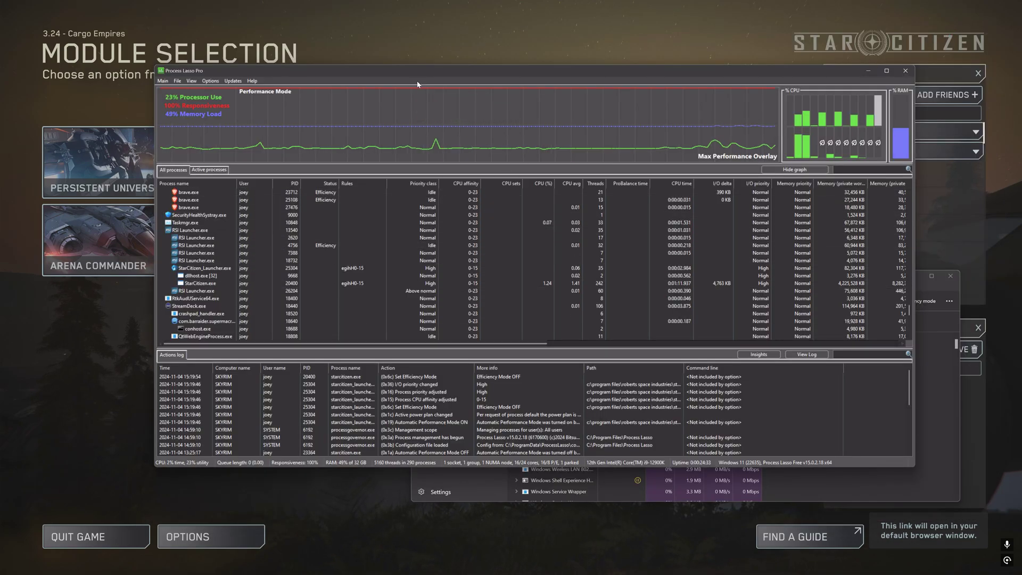
{"action": "mouse_move", "coordinate": [423, 69]}
{"action": "left_mouse_down"}
{"action": "mouse_move", "coordinate": [413, 115]}
{"action": "mouse_move", "coordinate": [371, 86]}
{"action": "left_mouse_up"}
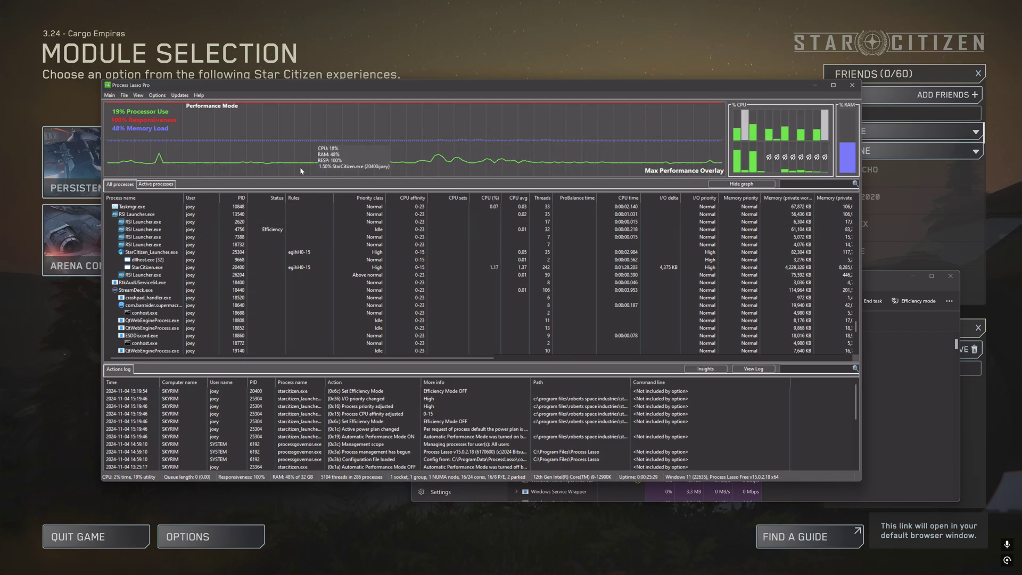
Bring Task Manager forward, go to StarCitizen.exe in Details, and open its context menu
{"action": "left_click", "coordinate": [906, 424]}
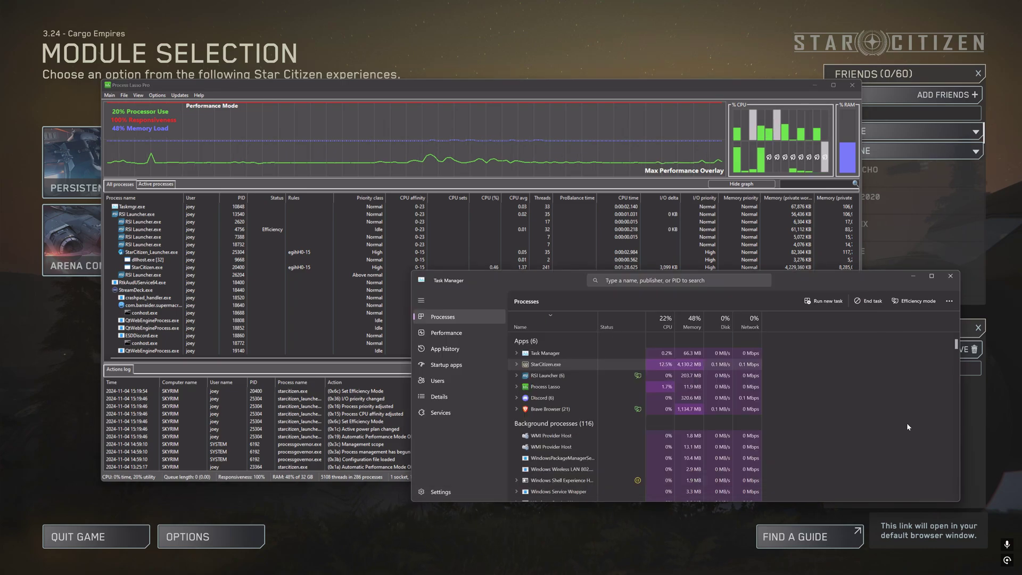
{"action": "mouse_move", "coordinate": [796, 283]}
{"action": "left_mouse_down"}
{"action": "mouse_move", "coordinate": [669, 78]}
{"action": "mouse_move", "coordinate": [683, 91]}
{"action": "left_mouse_up"}
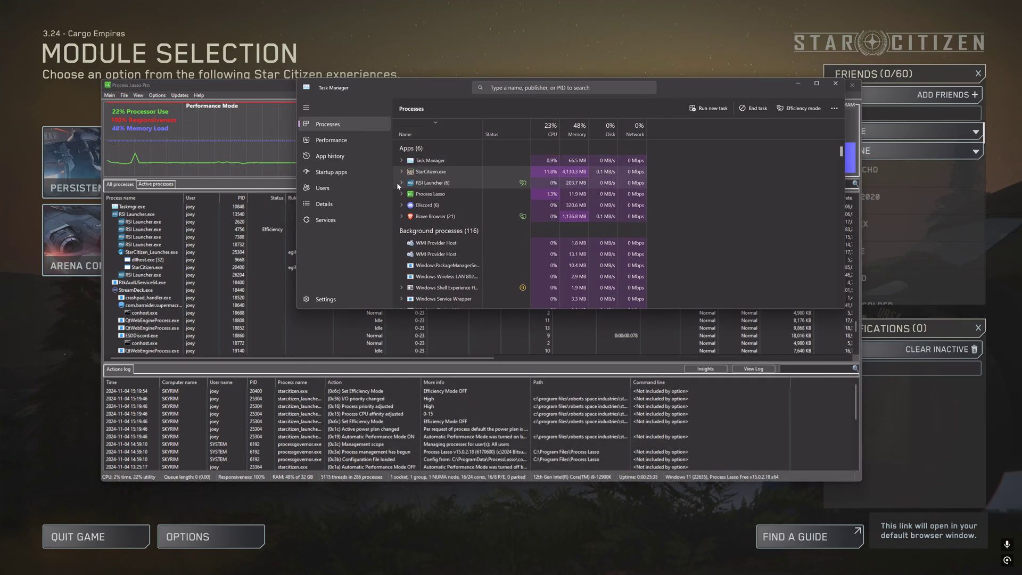
{"action": "double_click", "coordinate": [429, 172]}
{"action": "right_click", "coordinate": [436, 172]}
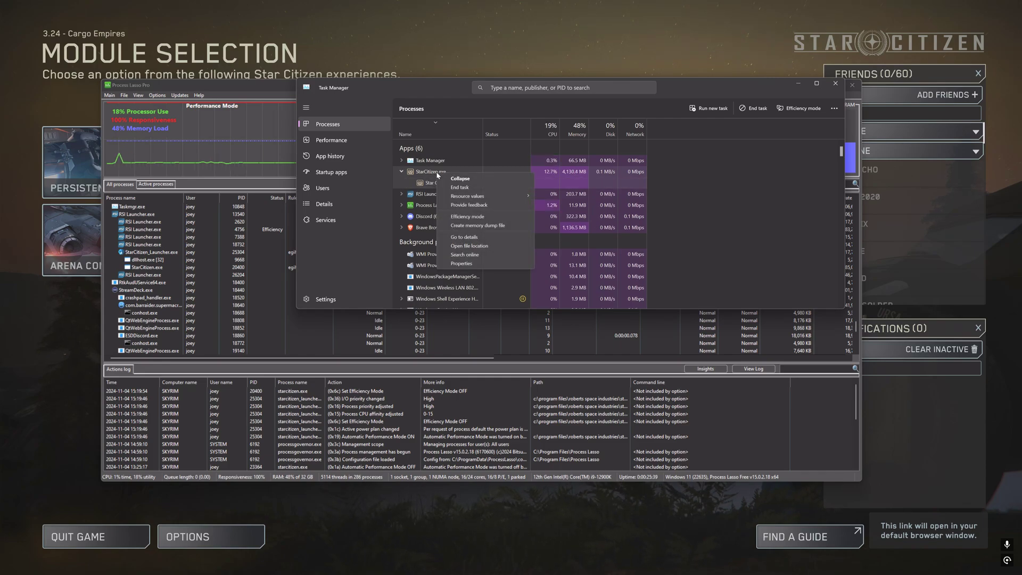
{"action": "left_click", "coordinate": [465, 236]}
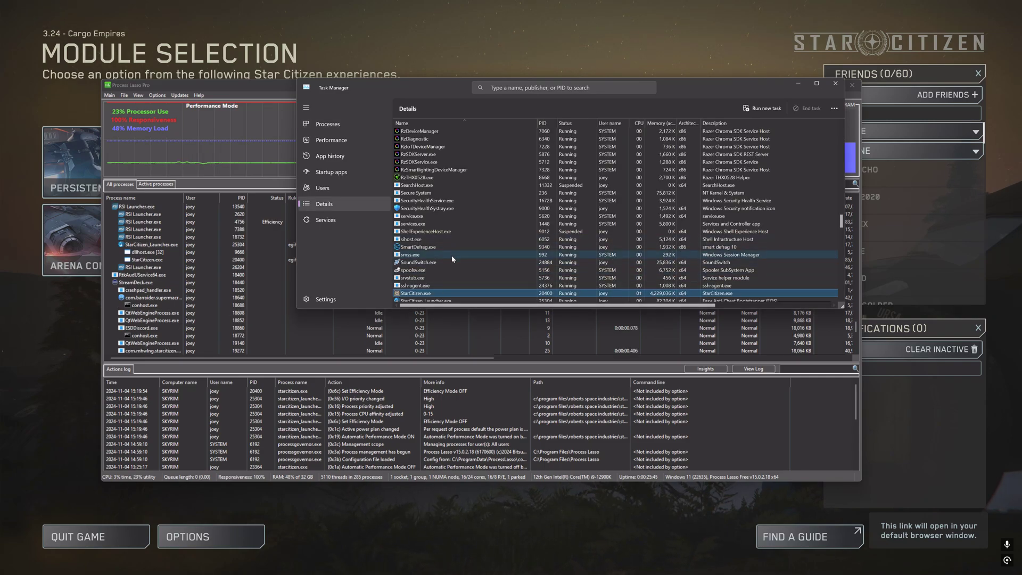
{"action": "scroll", "coordinate": [452, 254], "scroll_direction": "down", "scroll_amount": 5}
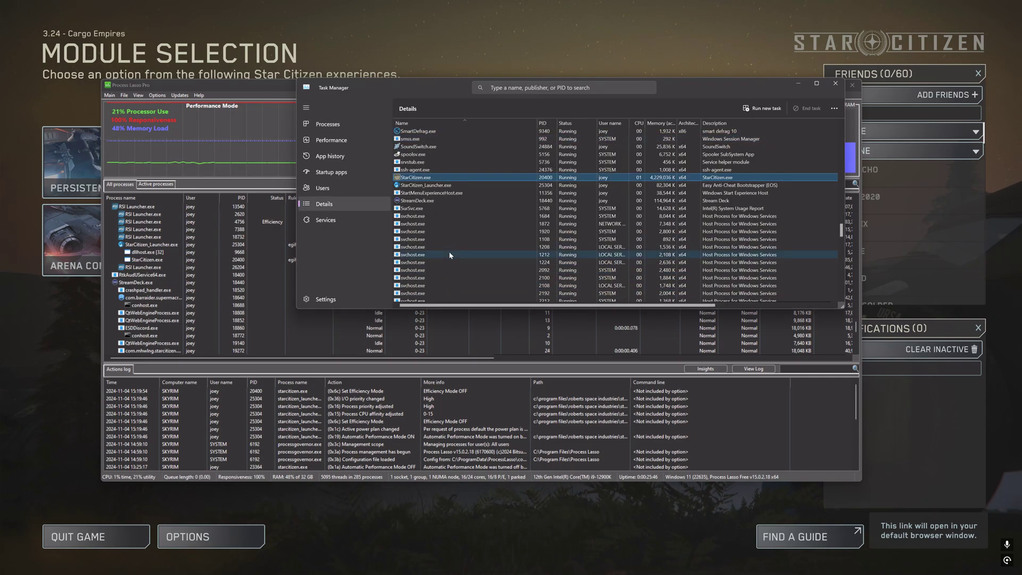
{"action": "right_click", "coordinate": [417, 182]}
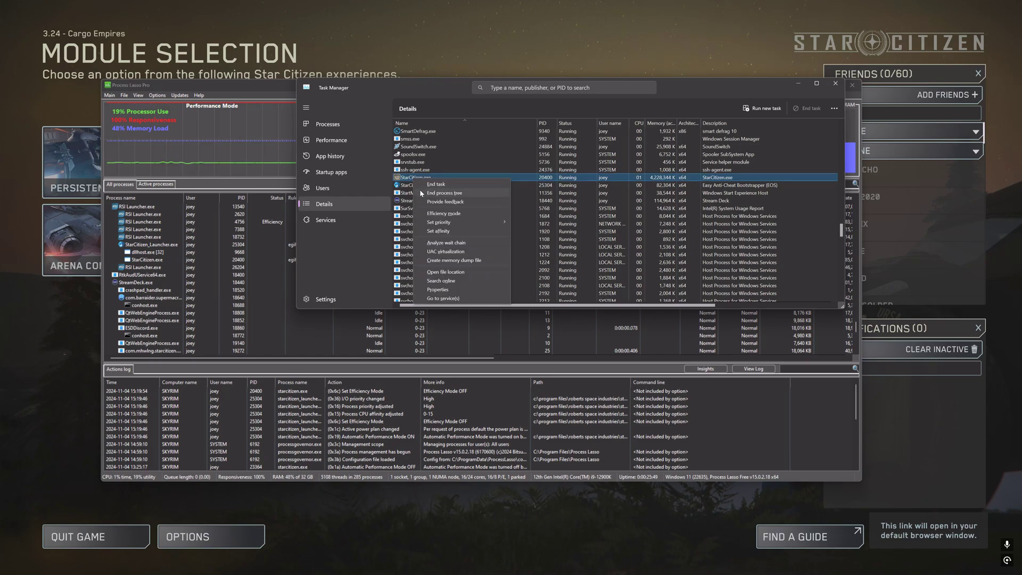
Review StarCitizen.exe's allowed CPUs in Set affinity and cancel without changing anything
{"action": "left_click", "coordinate": [439, 232]}
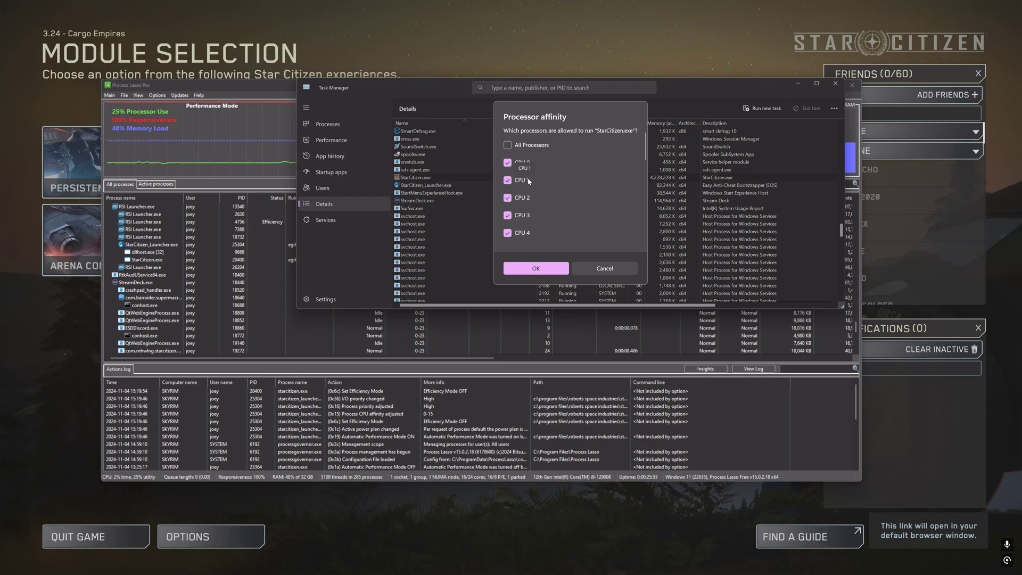
{"action": "scroll", "coordinate": [532, 177], "scroll_direction": "down", "scroll_amount": 5}
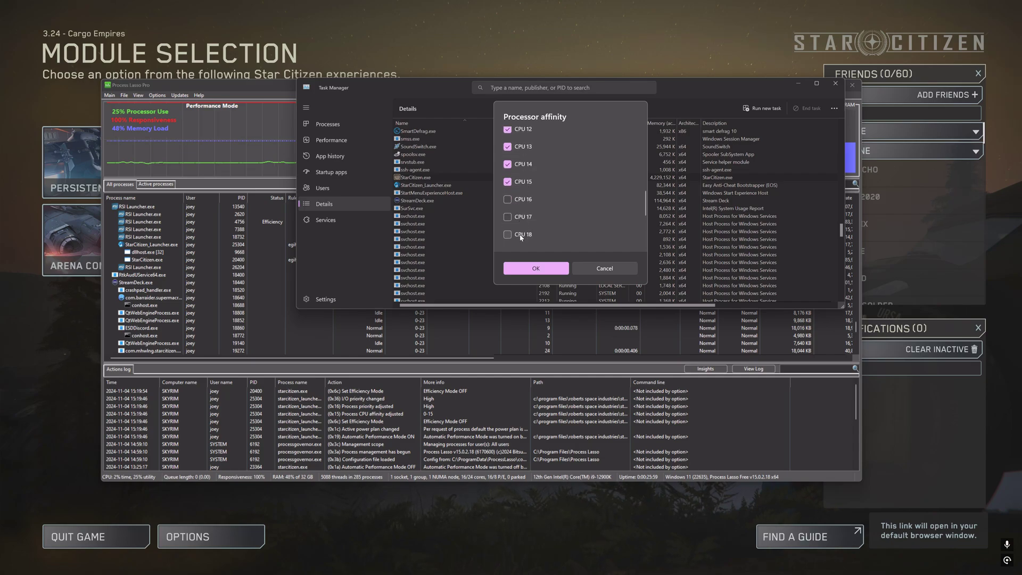
{"action": "scroll", "coordinate": [520, 235], "scroll_direction": "down", "scroll_amount": 2}
{"action": "scroll", "coordinate": [527, 184], "scroll_direction": "up", "scroll_amount": 2}
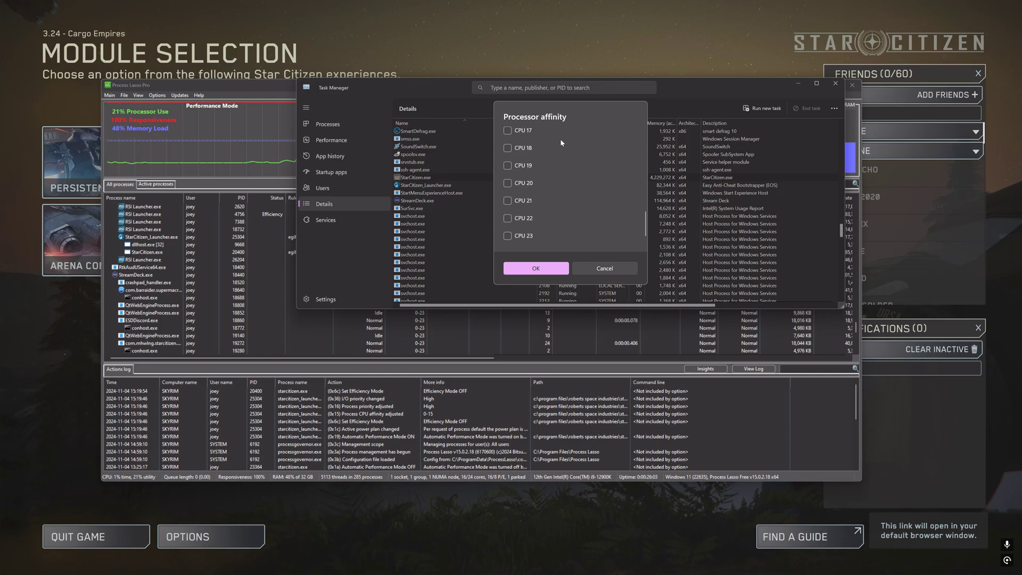
{"action": "scroll", "coordinate": [567, 221], "scroll_direction": "up", "scroll_amount": 5}
{"action": "scroll", "coordinate": [569, 222], "scroll_direction": "up", "scroll_amount": 2}
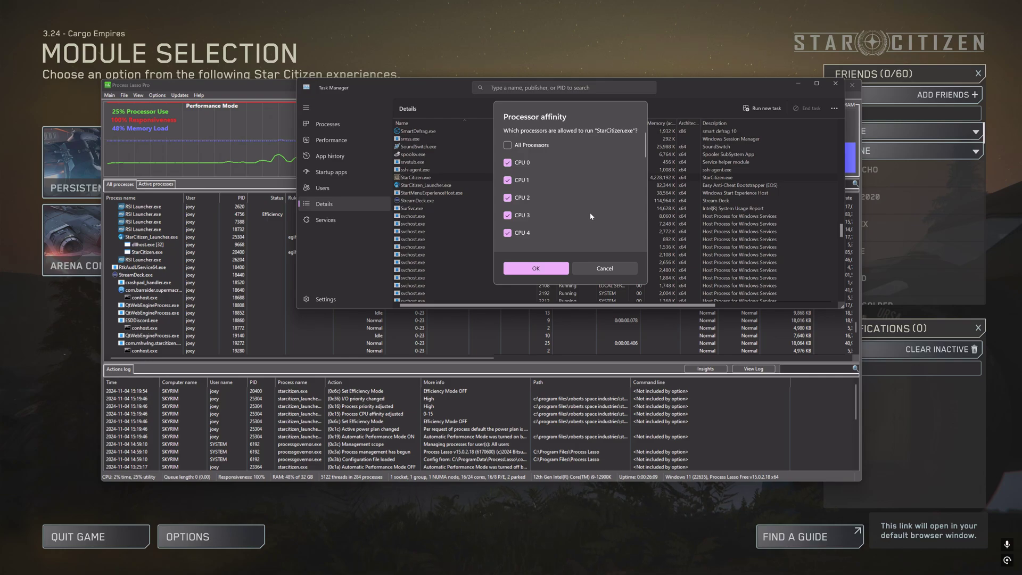
{"action": "left_click", "coordinate": [608, 269]}
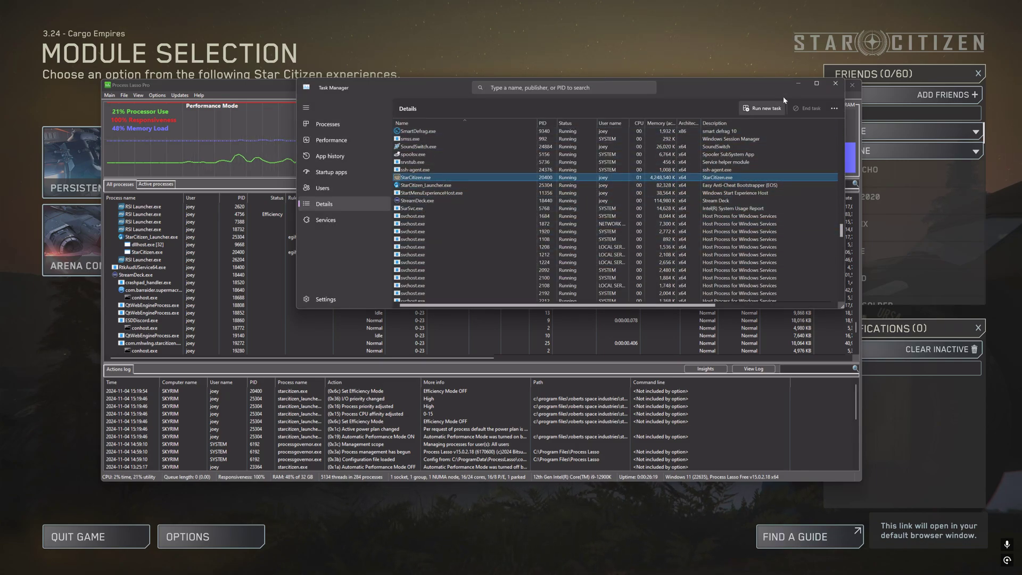
{"action": "left_click", "coordinate": [836, 85]}
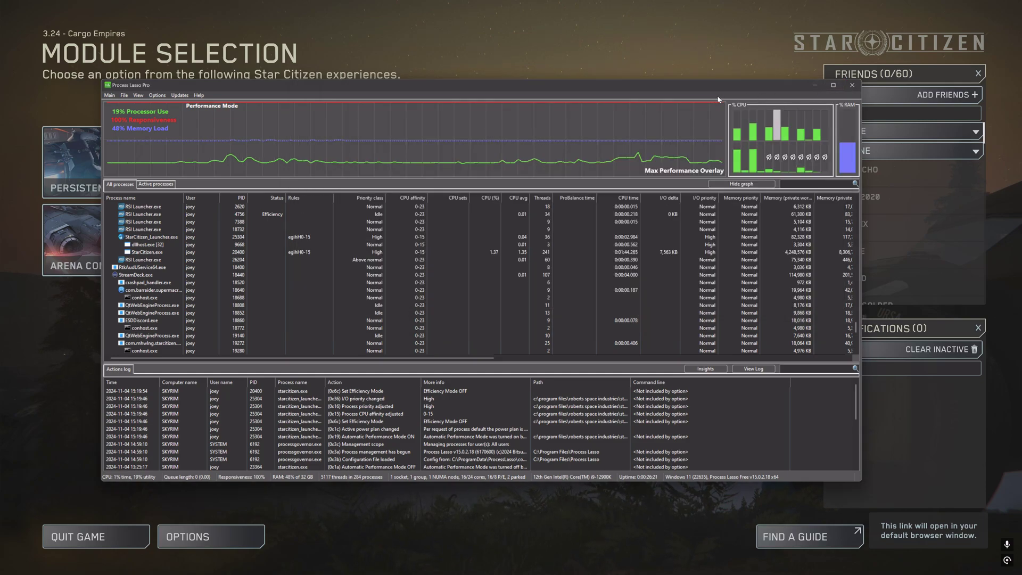
{"action": "left_click_drag", "start_coordinate": [704, 85], "coordinate": [708, 77]}
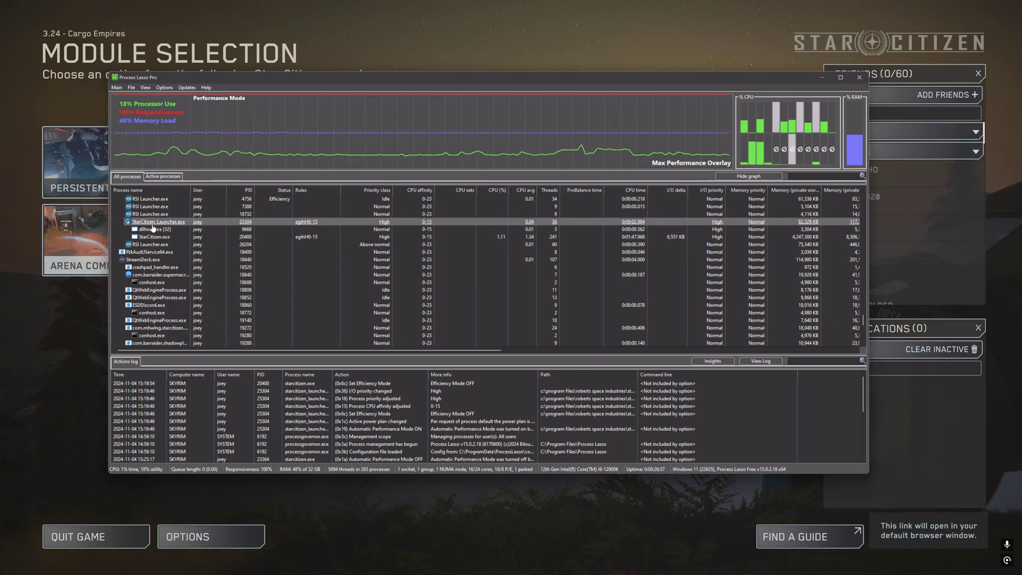
{"action": "left_click", "coordinate": [151, 237]}
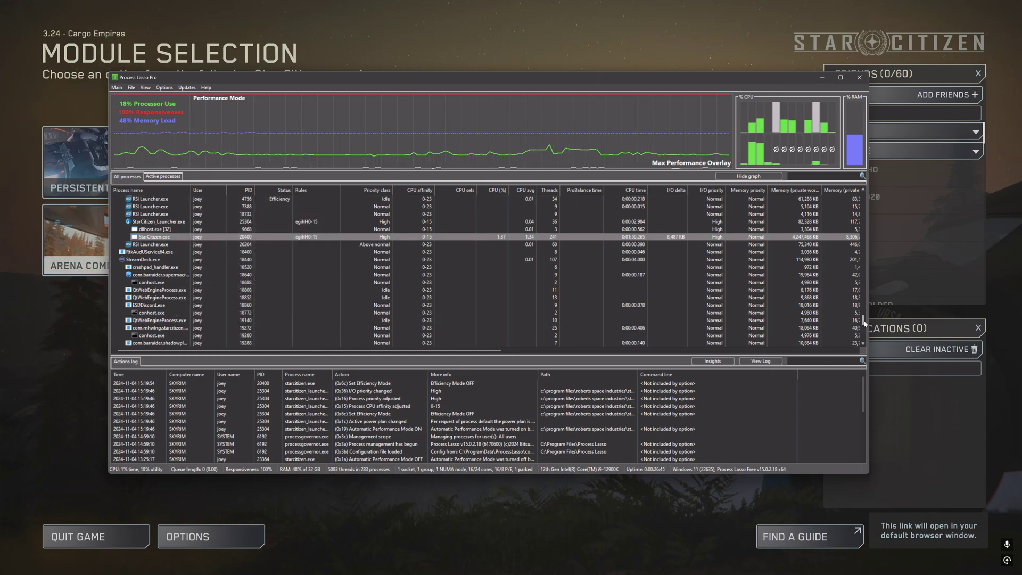
{"action": "scroll", "coordinate": [474, 223], "scroll_direction": "up", "scroll_amount": 4}
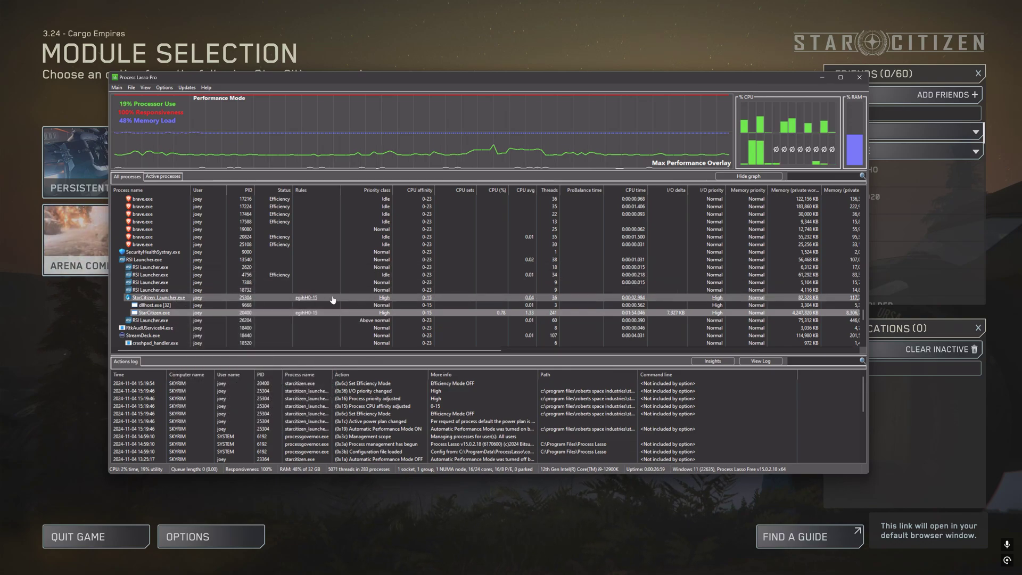
{"action": "right_click", "coordinate": [156, 269]}
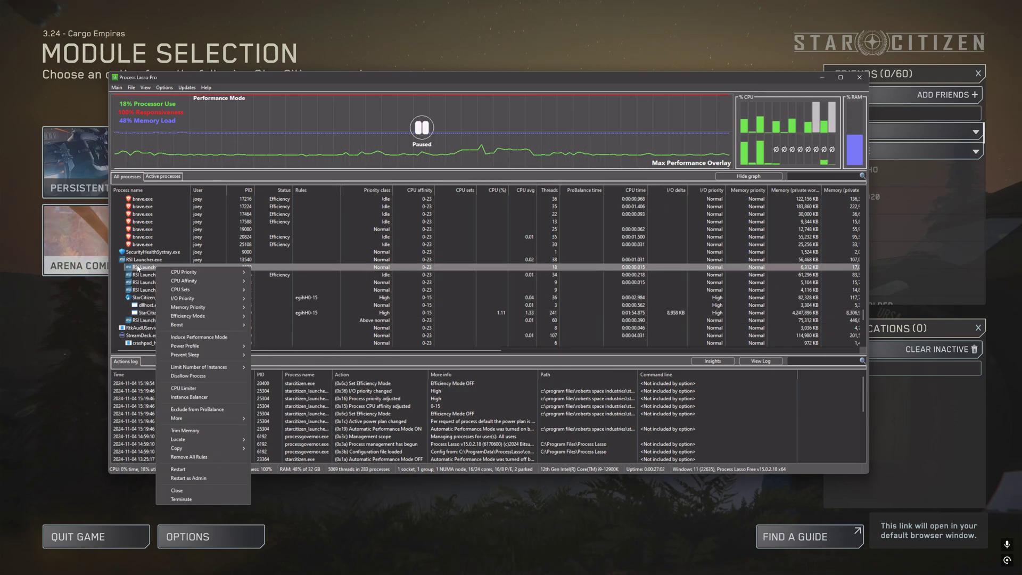
{"action": "mouse_move", "coordinate": [194, 281]}
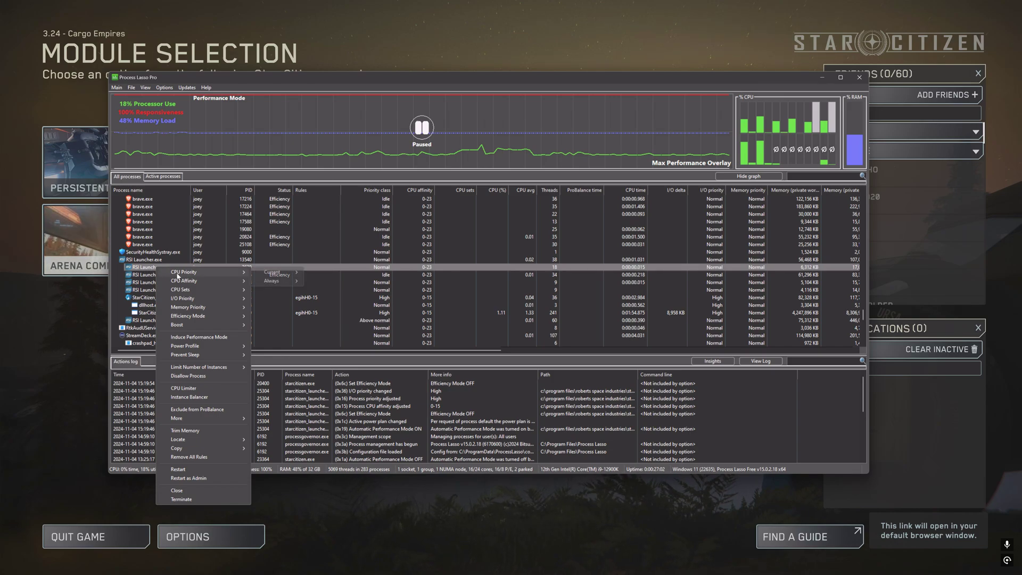
{"action": "mouse_move", "coordinate": [272, 282]}
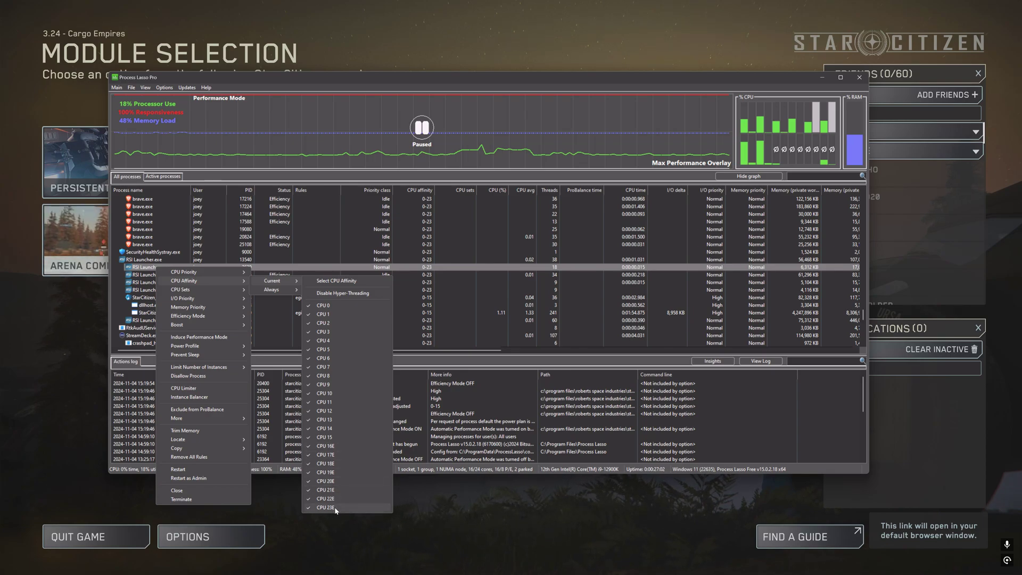
{"action": "left_click", "coordinate": [317, 80]}
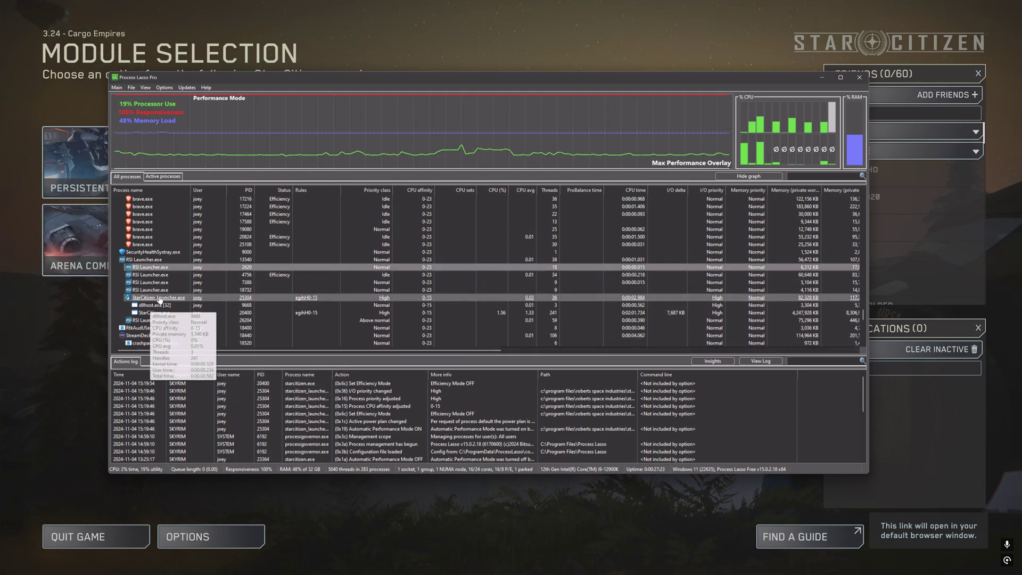
Browse StarCitizen.exe's CPU Priority submenus, then close them without changes
{"action": "mouse_move", "coordinate": [215, 303]}
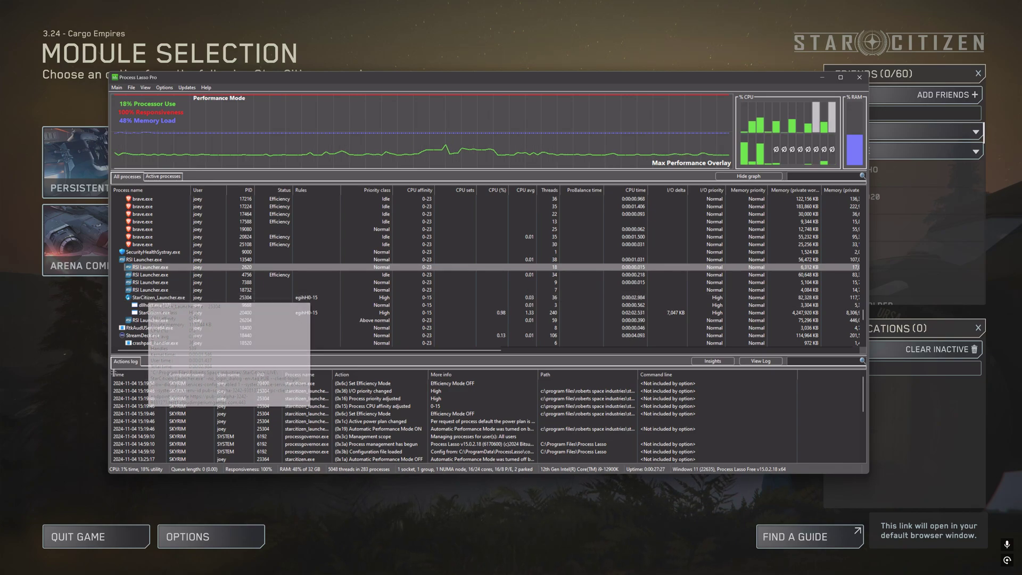
{"action": "mouse_move", "coordinate": [153, 316]}
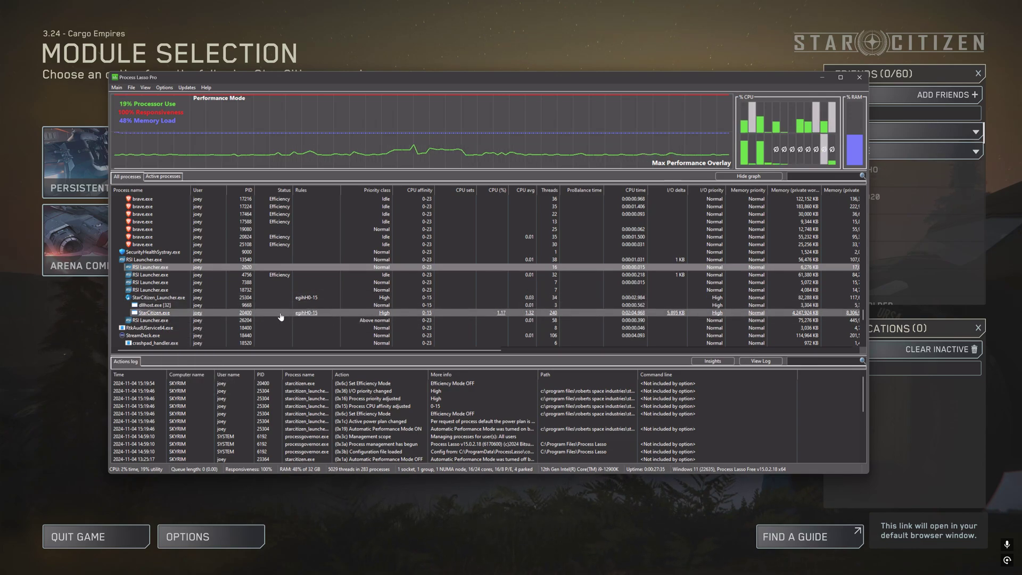
{"action": "mouse_move", "coordinate": [190, 314]}
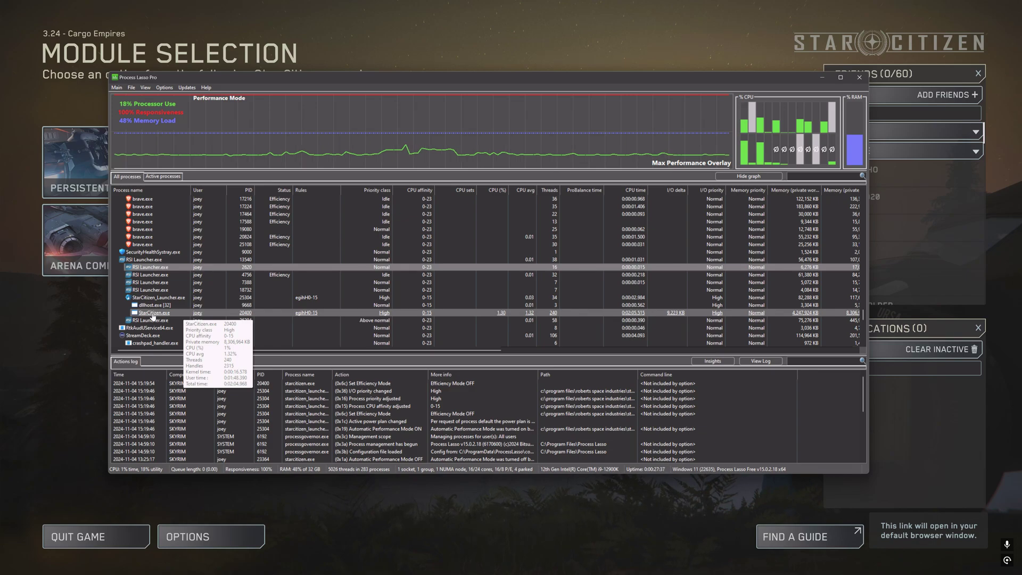
{"action": "right_click", "coordinate": [152, 316]}
{"action": "mouse_move", "coordinate": [199, 319]}
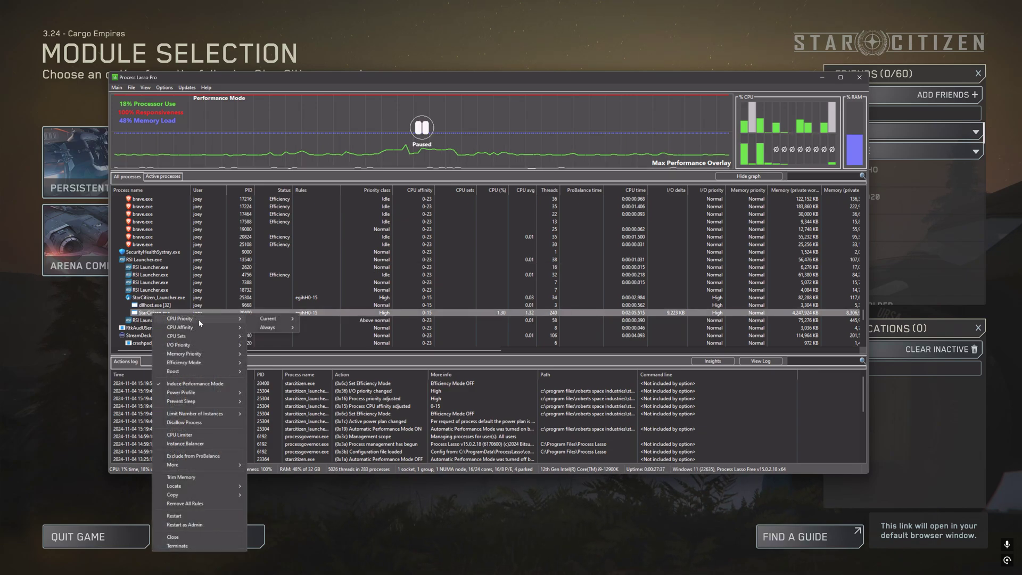
{"action": "mouse_move", "coordinate": [265, 323]}
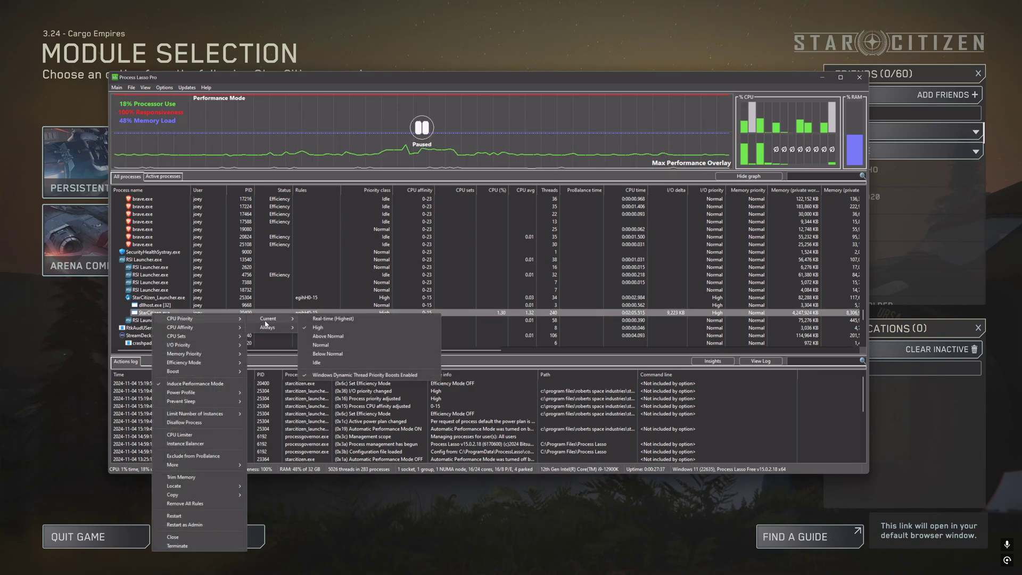
{"action": "mouse_move", "coordinate": [201, 346]}
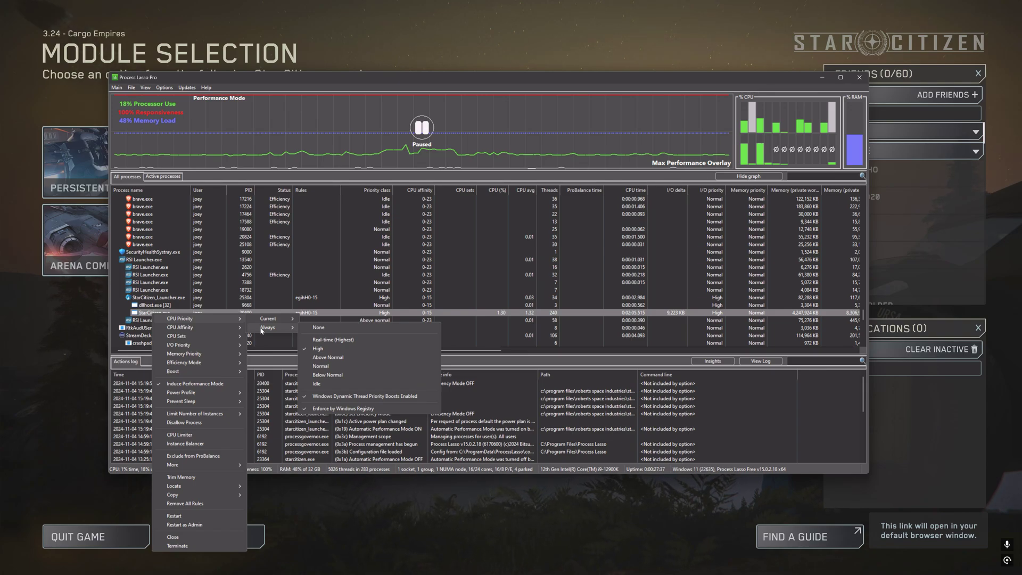
{"action": "left_click", "coordinate": [317, 349]}
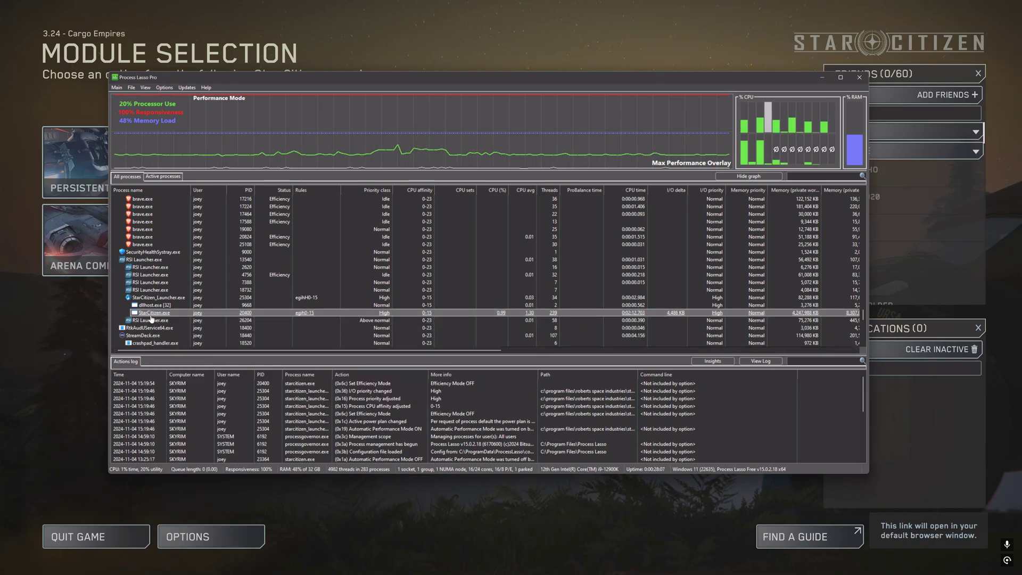
Set StarCitizen.exe's CPU priority to Always High
{"action": "right_click", "coordinate": [151, 315]}
{"action": "mouse_move", "coordinate": [162, 319]}
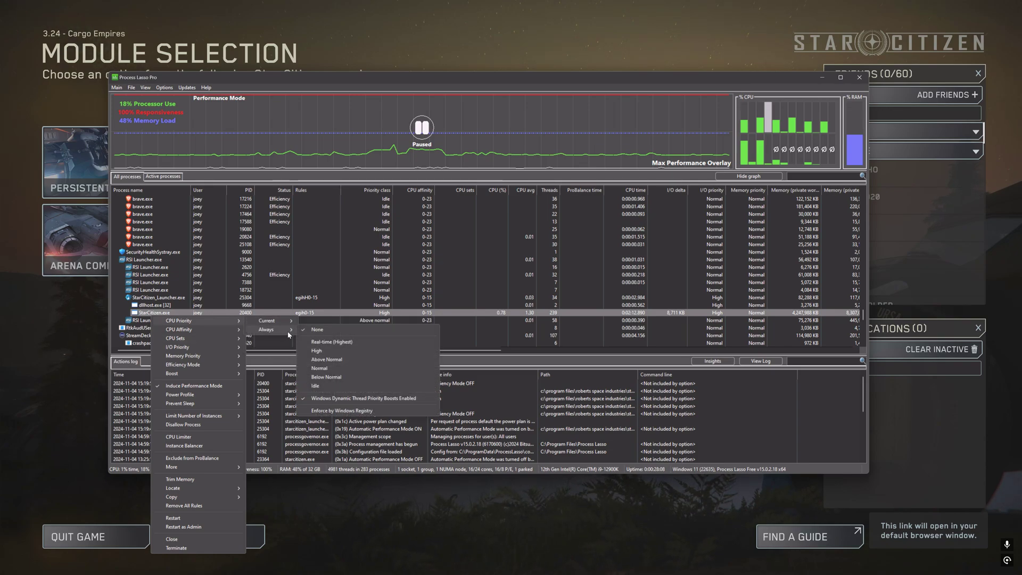
{"action": "left_click", "coordinate": [319, 352]}
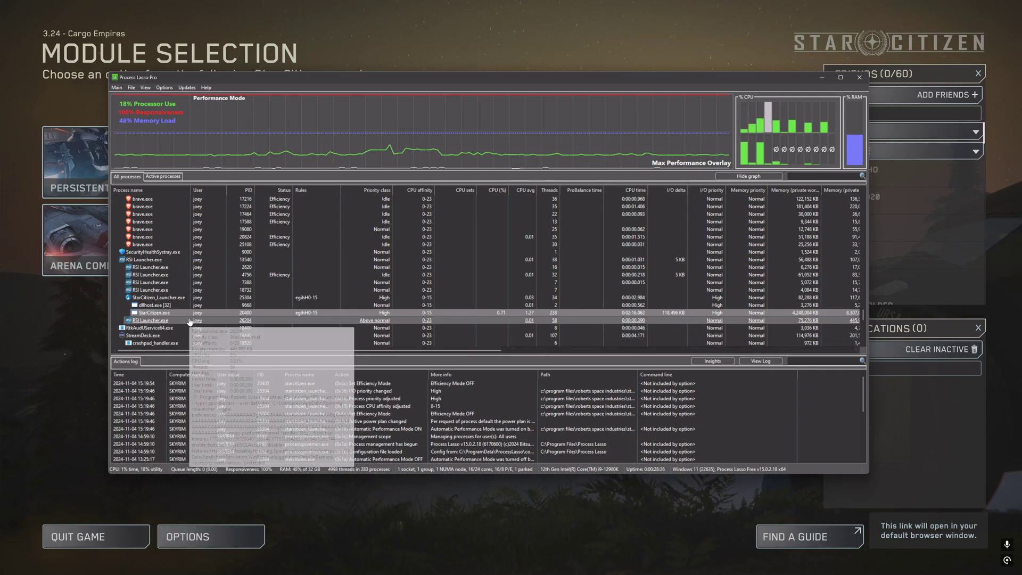
Set StarCitizen.exe's permanent CPU affinity to CPUs 0–15 (P-cores, bitmask FFFF)
{"action": "right_click", "coordinate": [173, 312]}
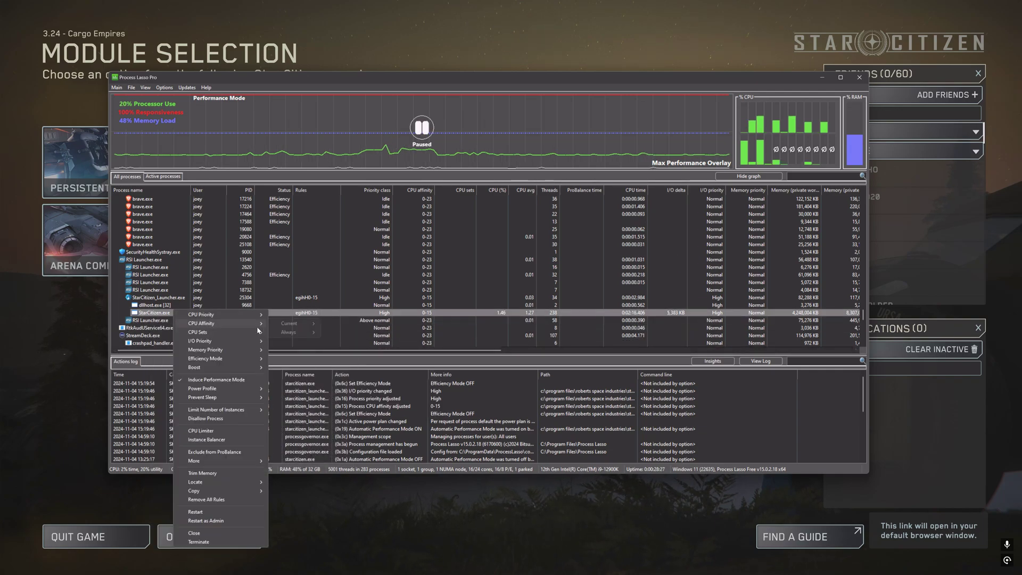
{"action": "mouse_move", "coordinate": [284, 333]}
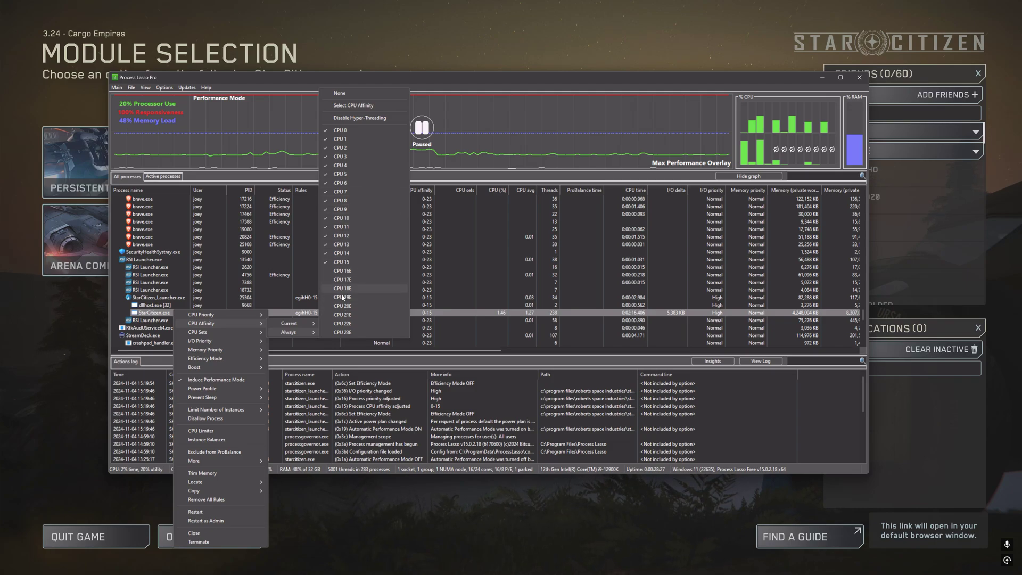
{"action": "left_click", "coordinate": [365, 106]}
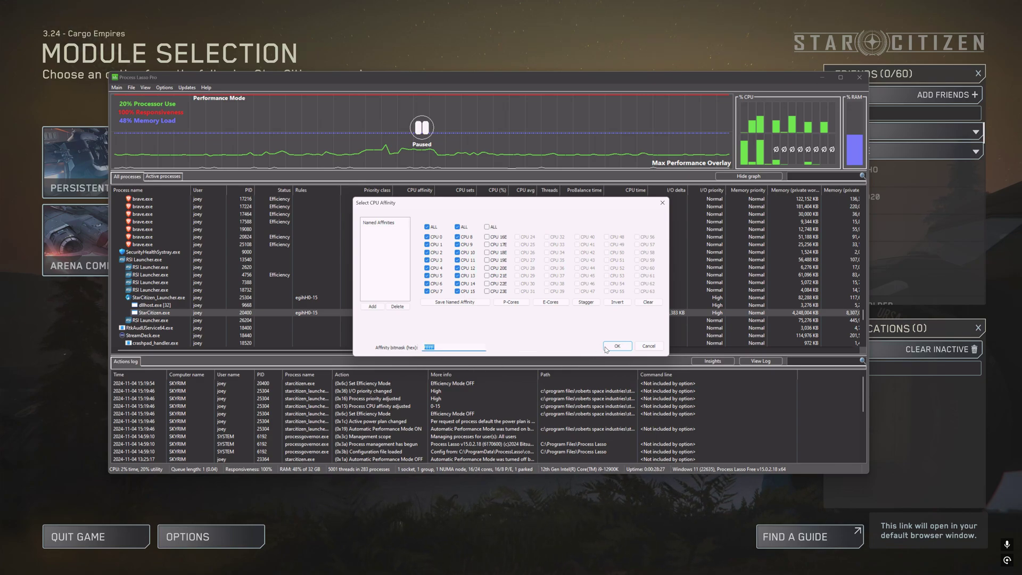
{"action": "left_click", "coordinate": [649, 348]}
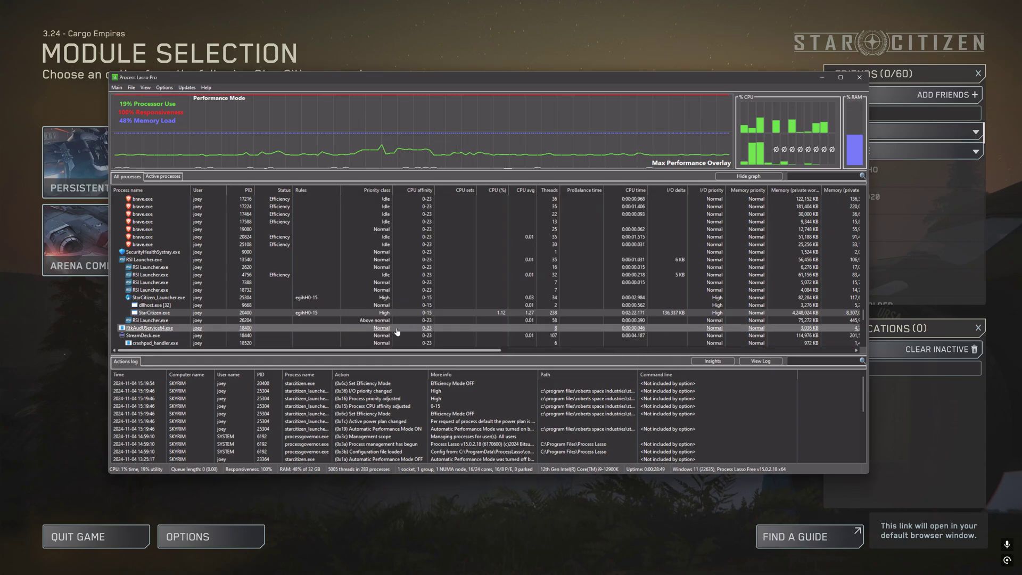
{"action": "right_click", "coordinate": [150, 314]}
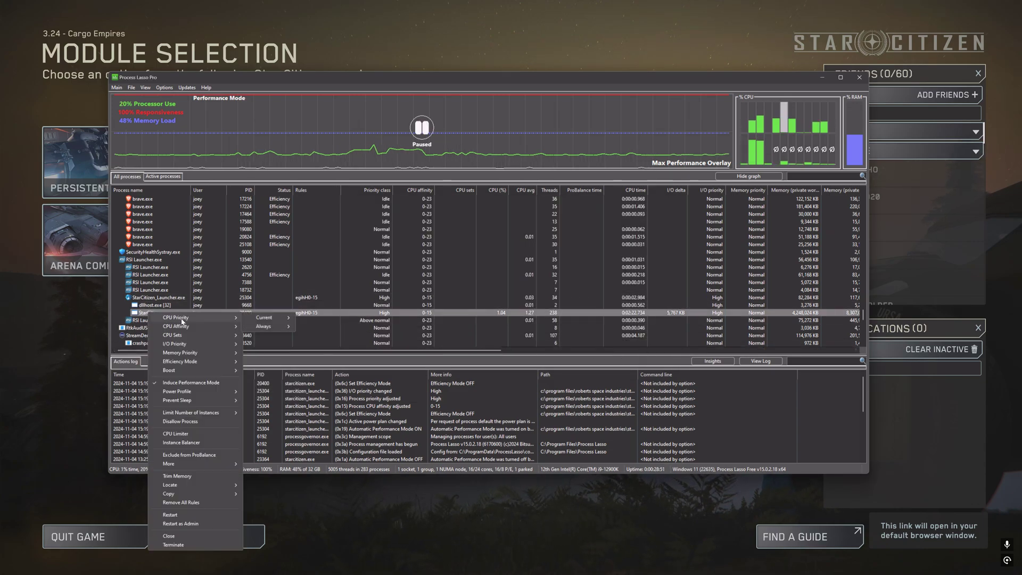
{"action": "mouse_move", "coordinate": [183, 329]}
{"action": "mouse_move", "coordinate": [196, 355]}
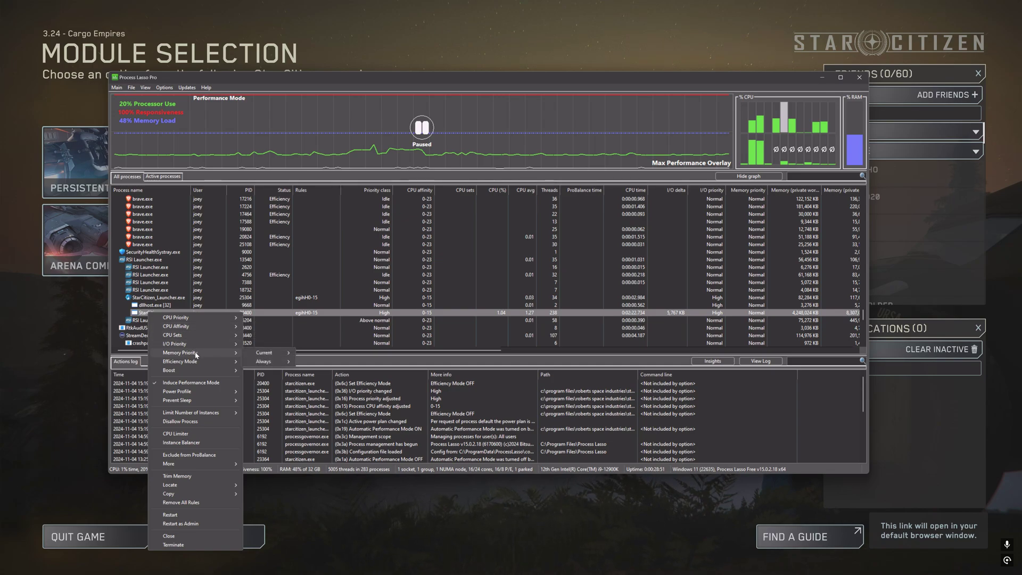
{"action": "mouse_move", "coordinate": [280, 359]}
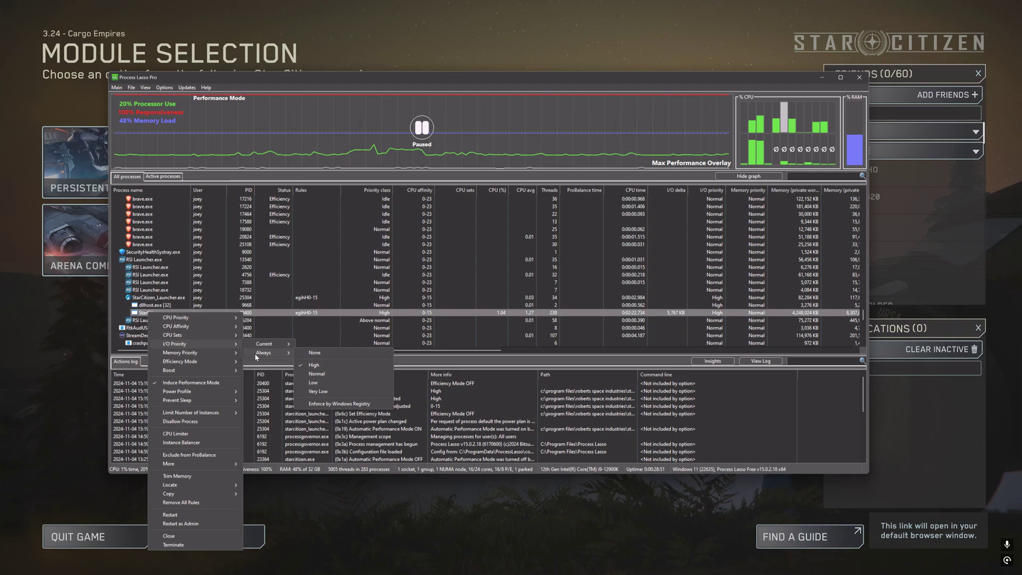
{"action": "mouse_move", "coordinate": [212, 322]}
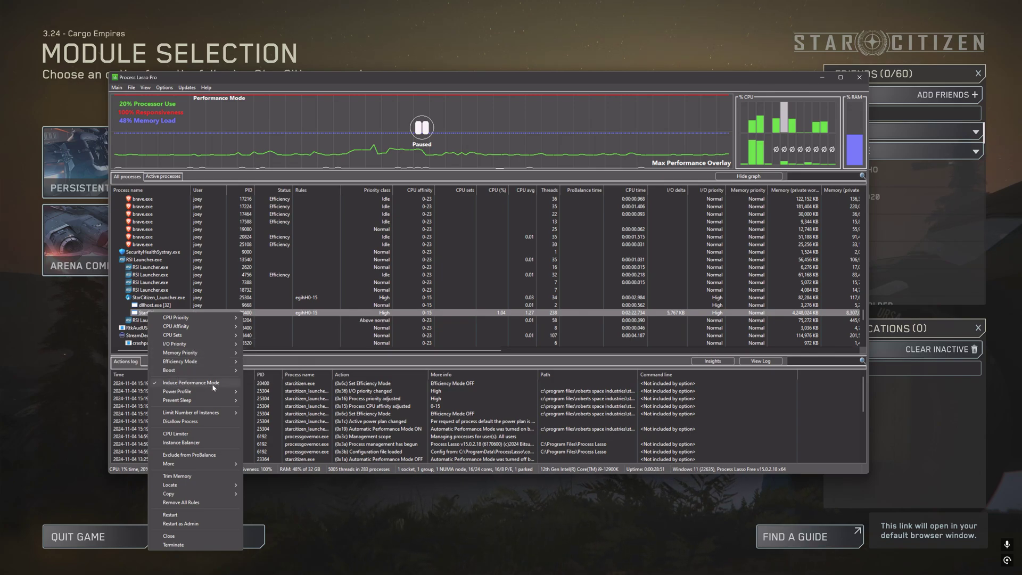
{"action": "left_click", "coordinate": [266, 86]}
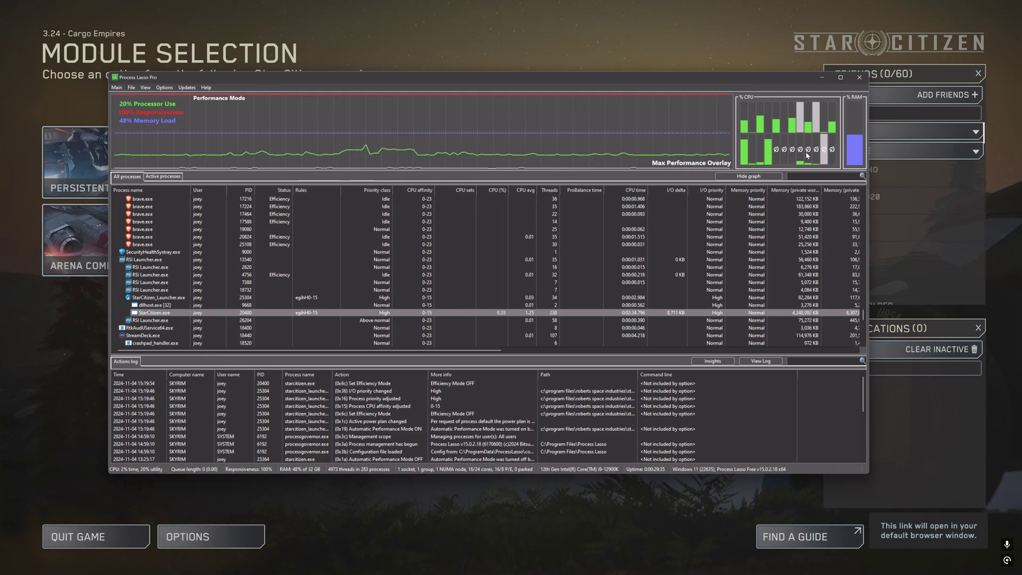